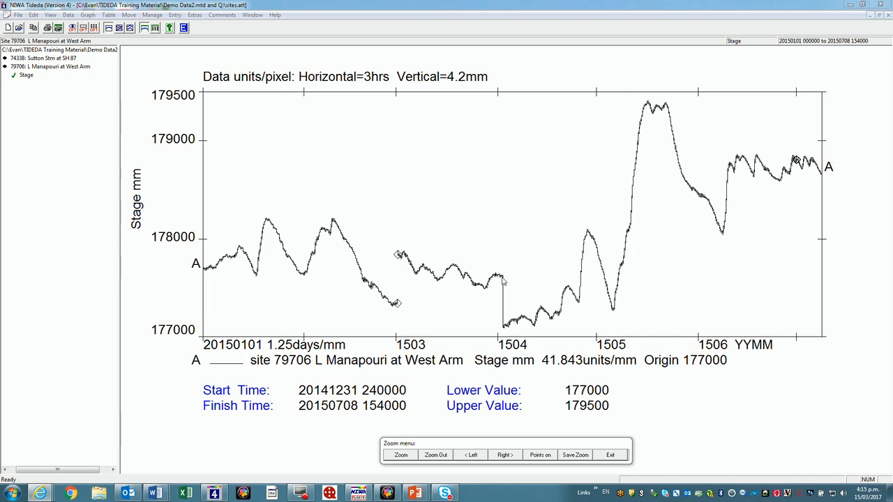
click(403, 457)
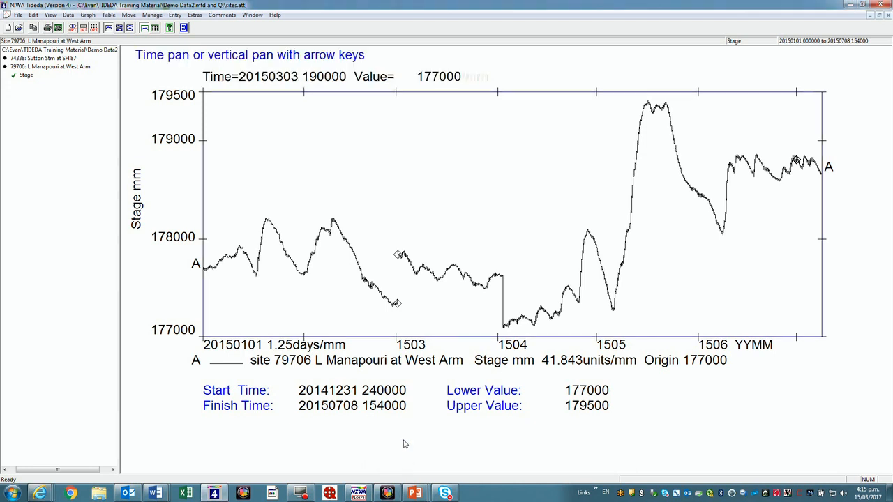
click(205, 202)
click(372, 244)
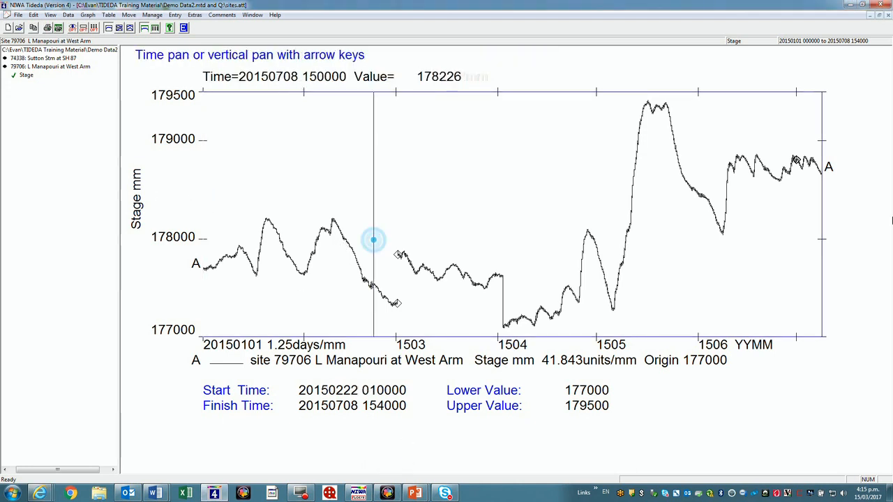
click(823, 220)
click(522, 286)
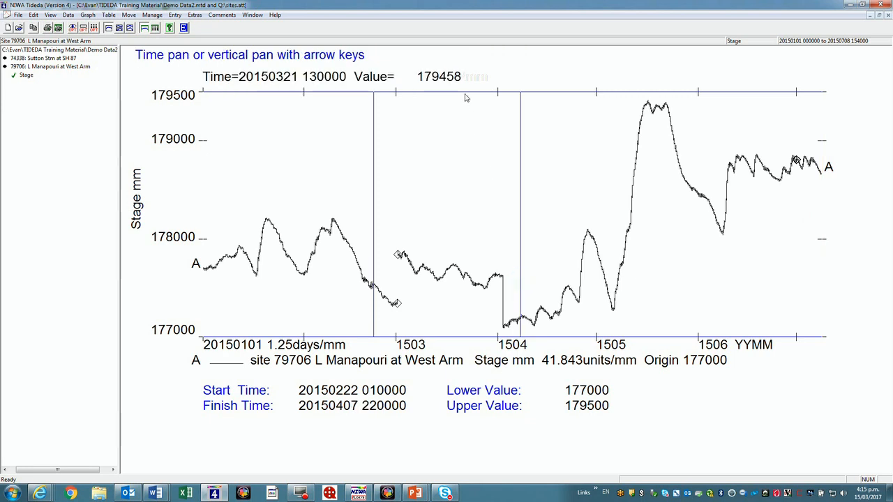
click(465, 94)
click(423, 228)
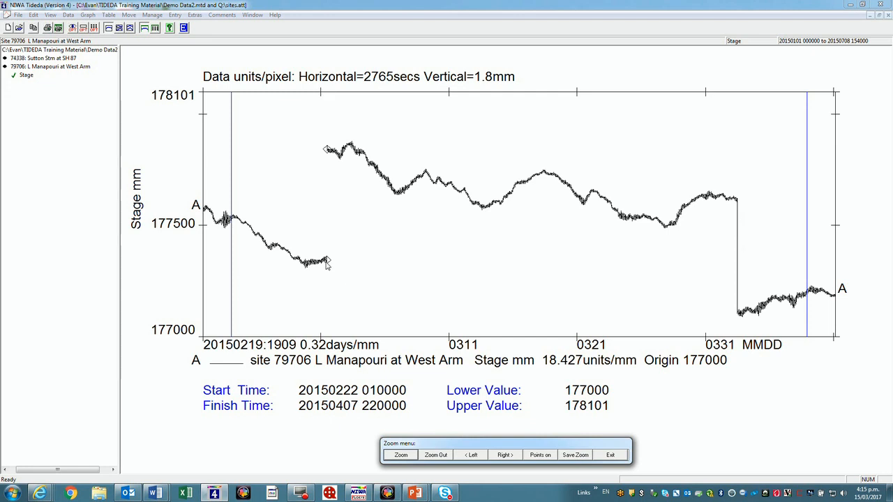
click(576, 456)
click(608, 454)
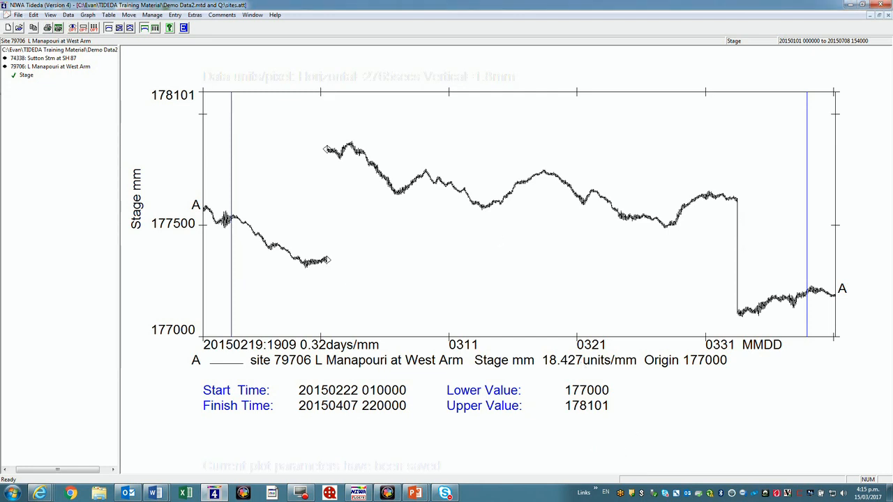
List the raw stage data for the selected period and examine the readings around the 20150301 gap and towards the end
click(108, 15)
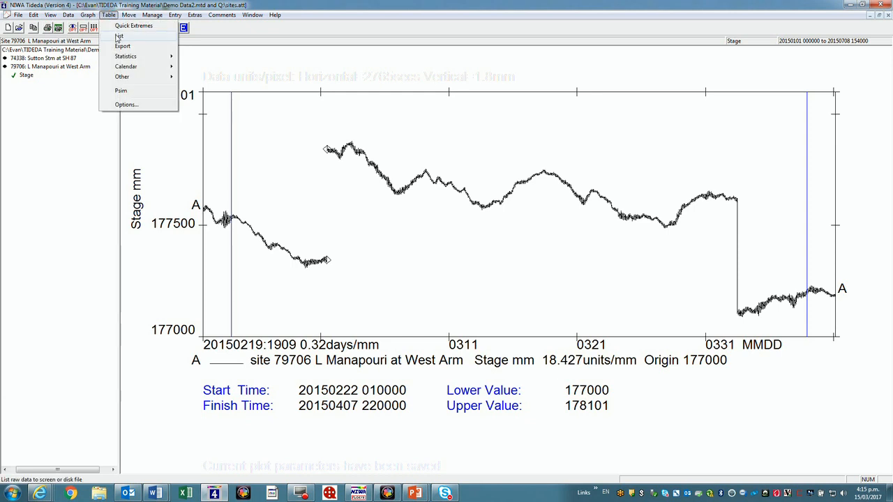
click(118, 36)
click(372, 180)
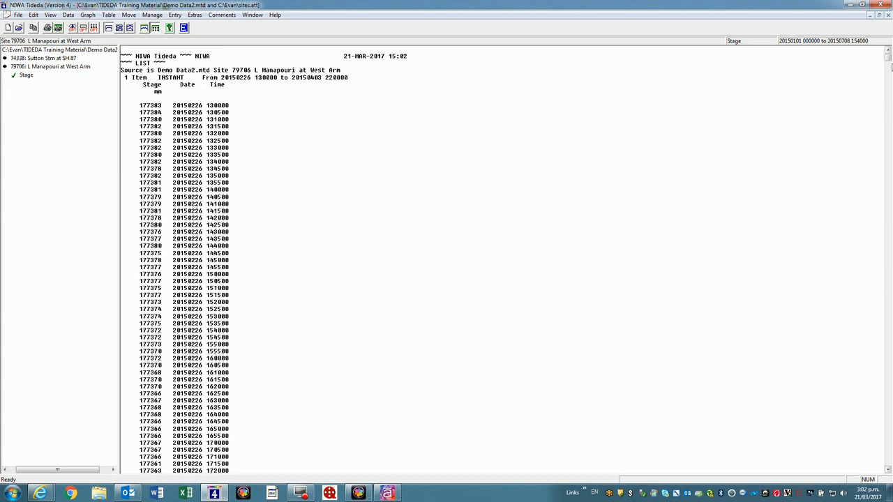
drag(889, 61, 889, 94)
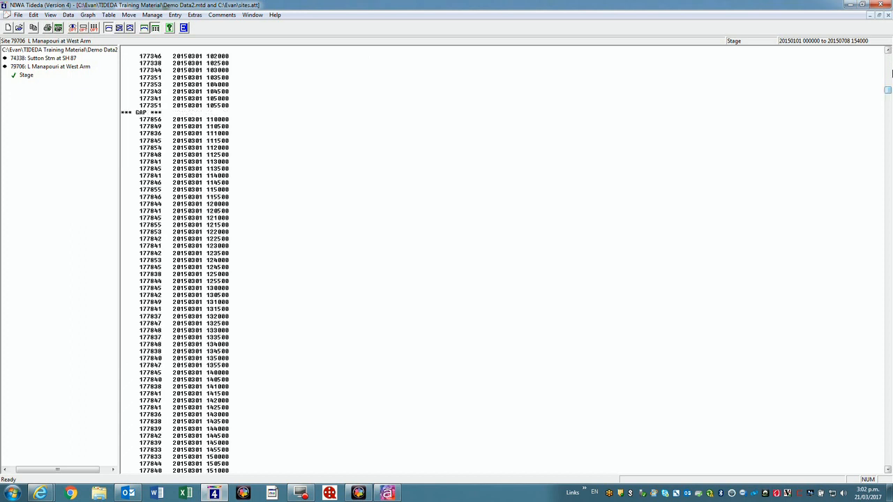
click(888, 51)
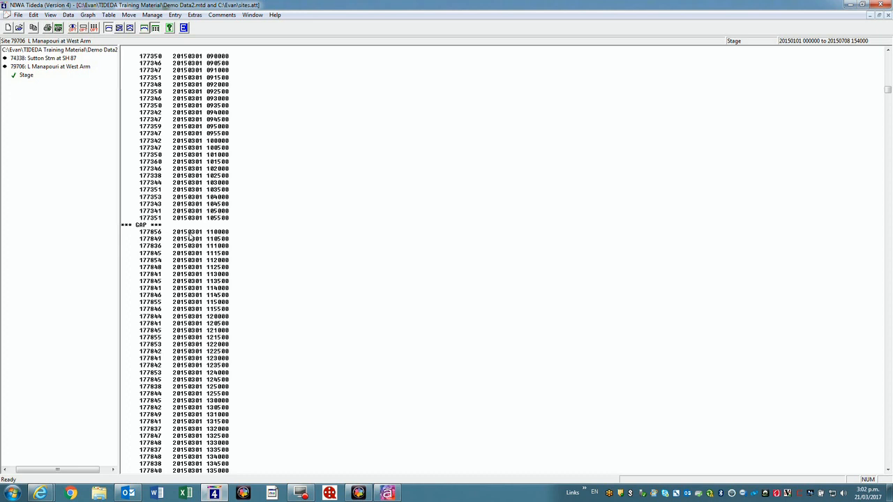
drag(888, 89, 875, 453)
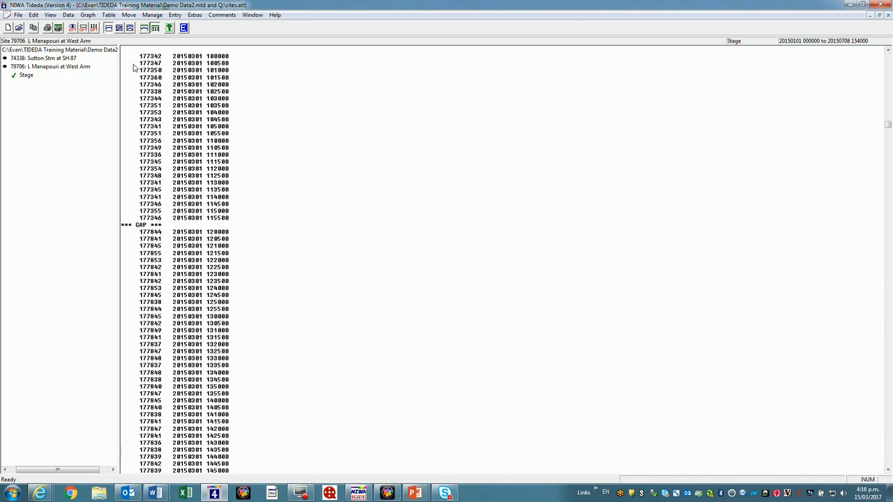
Replot the saved period with Graph and Zoom to review the offset section, and leave the zoom view
click(87, 14)
click(102, 74)
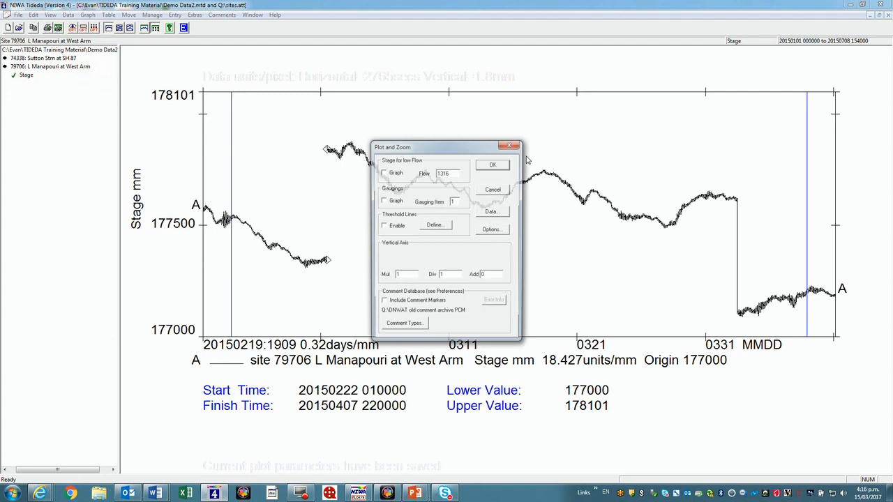
click(494, 168)
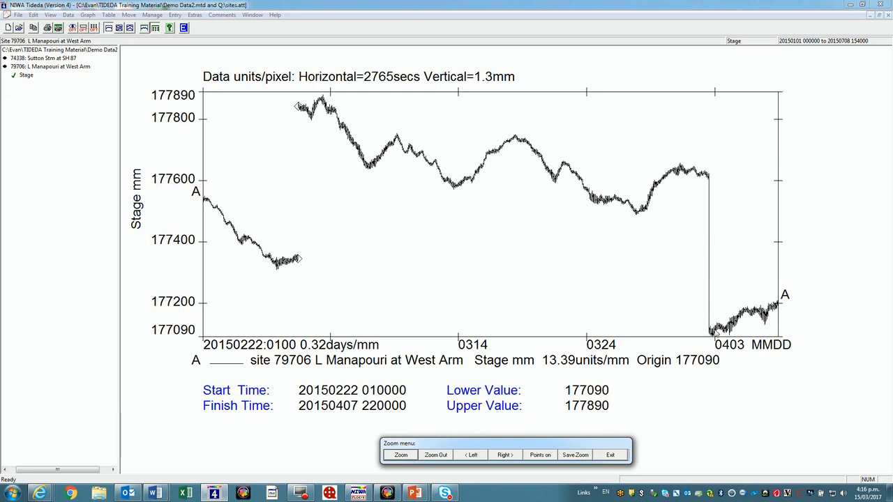
click(611, 455)
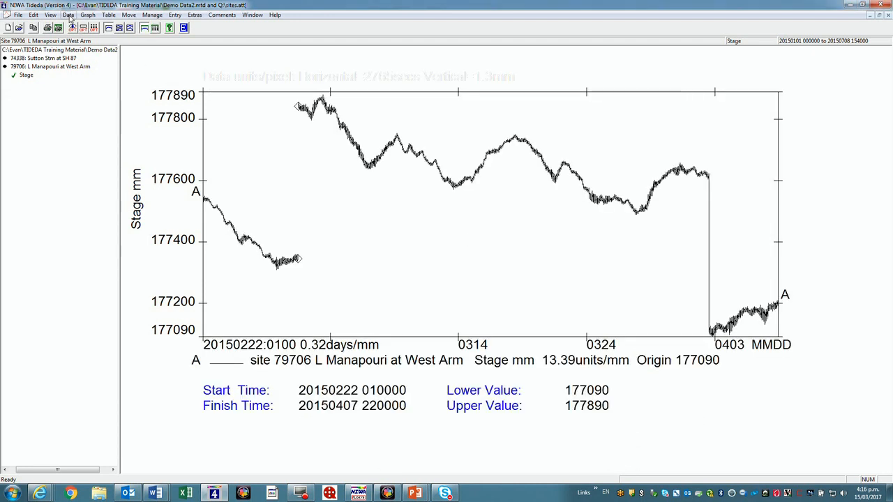
click(130, 15)
mouse_move(67, 15)
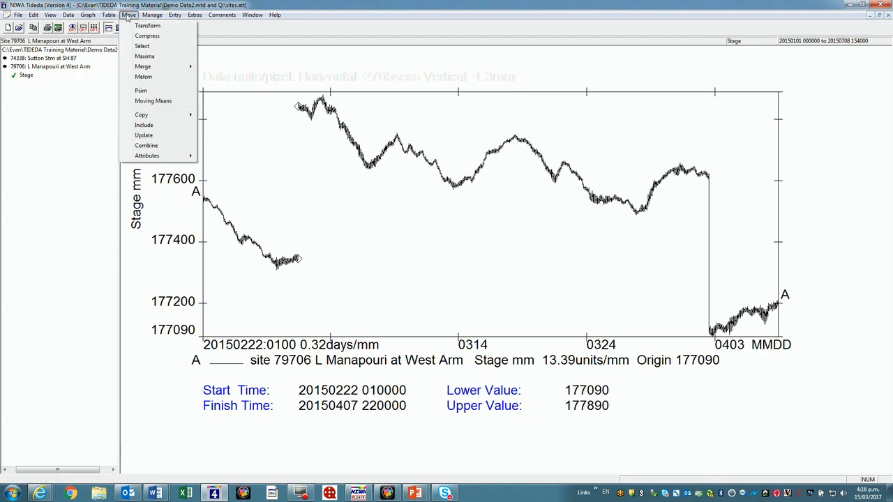
click(147, 26)
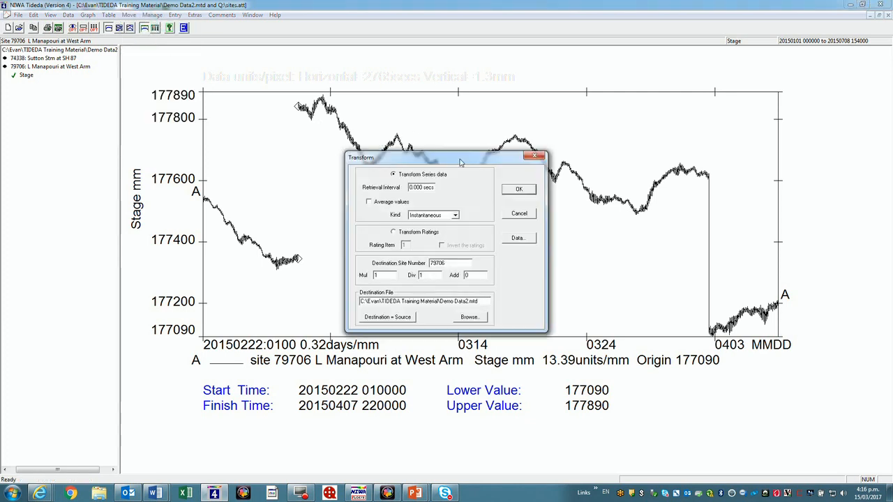
drag(458, 163, 453, 136)
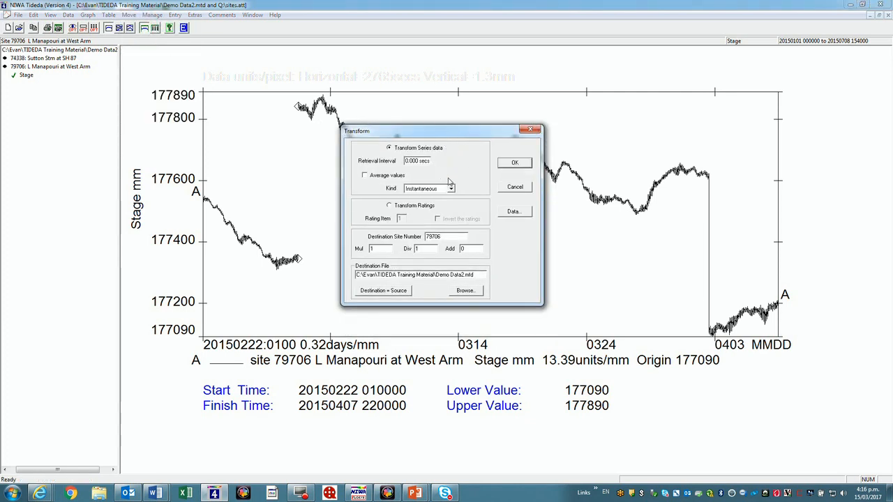
click(521, 214)
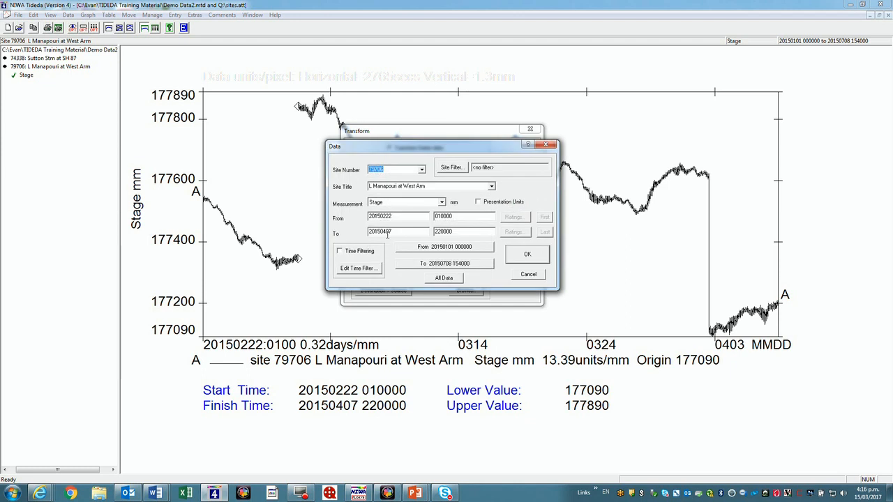
drag(430, 146, 466, 149)
click(433, 214)
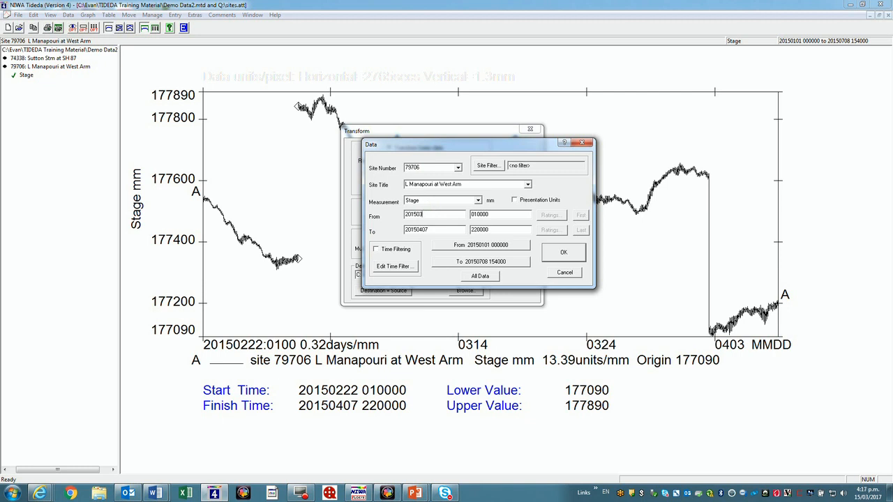
double_click(500, 218)
text(12)
click(433, 228)
double_click(486, 229)
text(130)
click(579, 252)
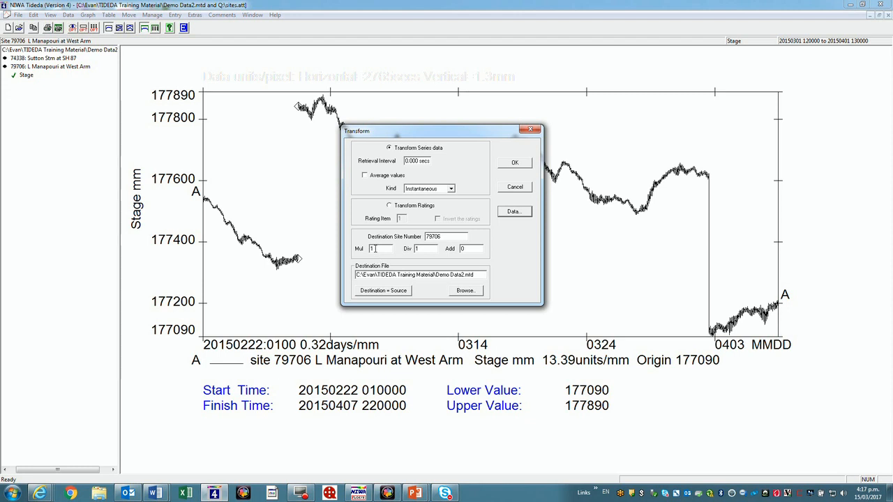
Set the transform's Add value to -500, make the destination the same as the source file, and run it
double_click(467, 249)
text(1)
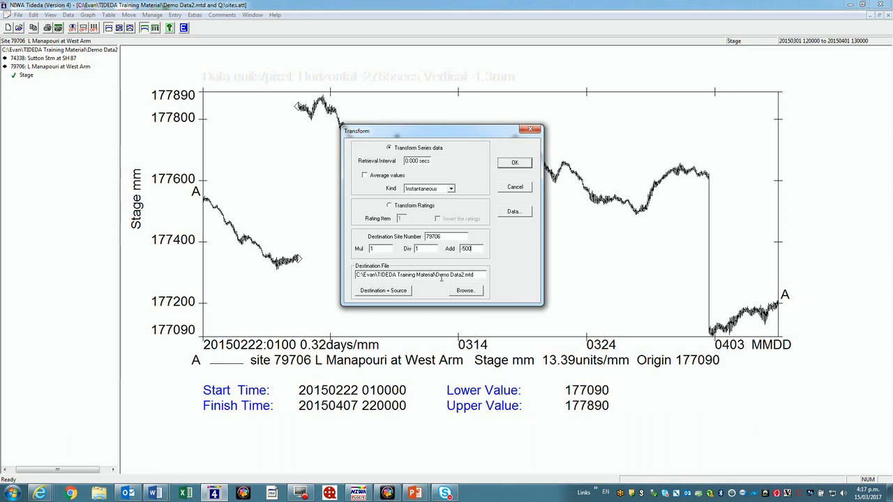
click(402, 293)
click(514, 165)
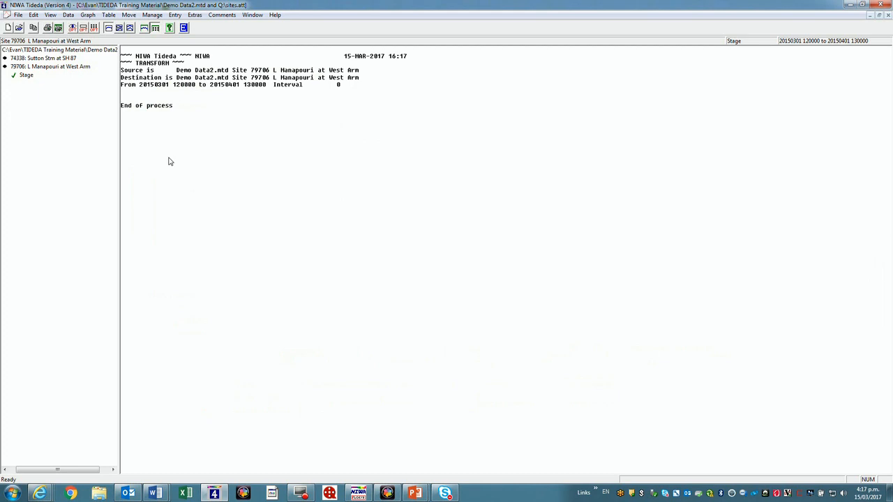
Plot the transformed period with Graph and Zoom to check the shifted stage data
click(87, 16)
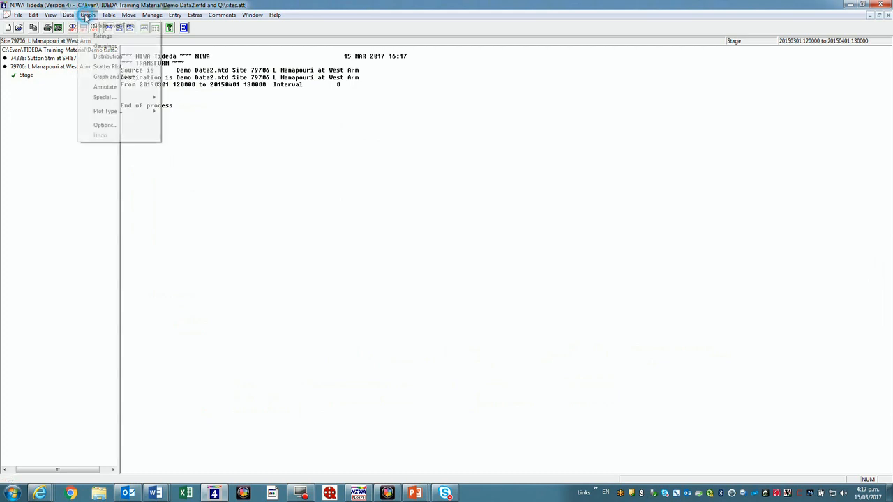
click(103, 76)
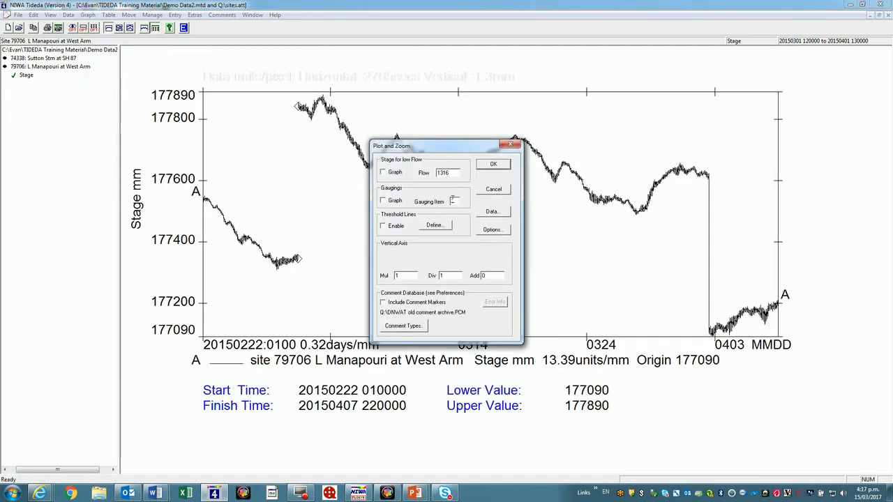
click(493, 165)
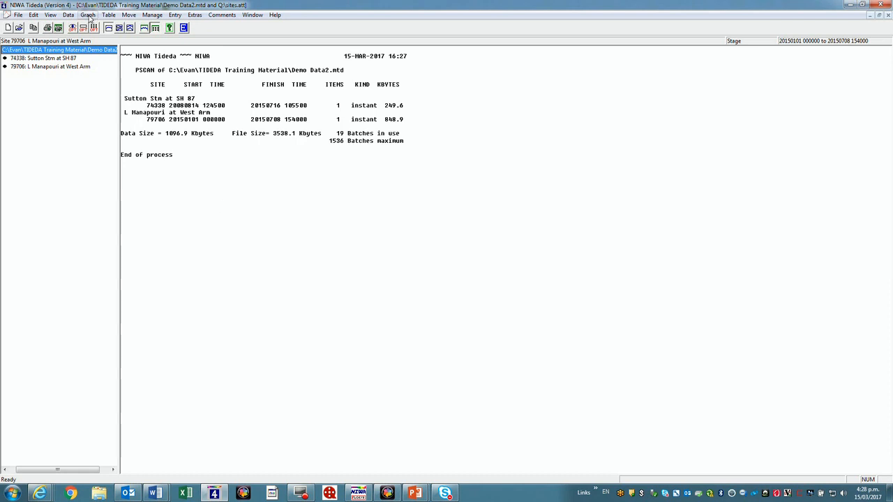
click(87, 15)
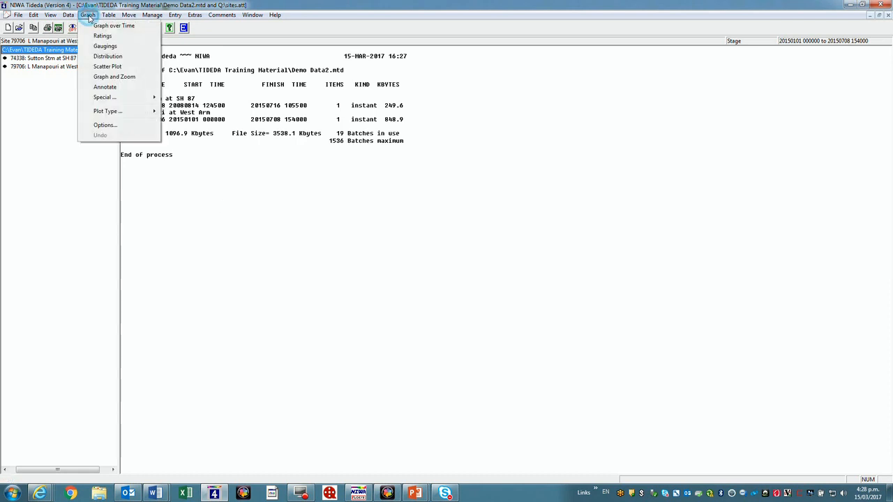
click(113, 76)
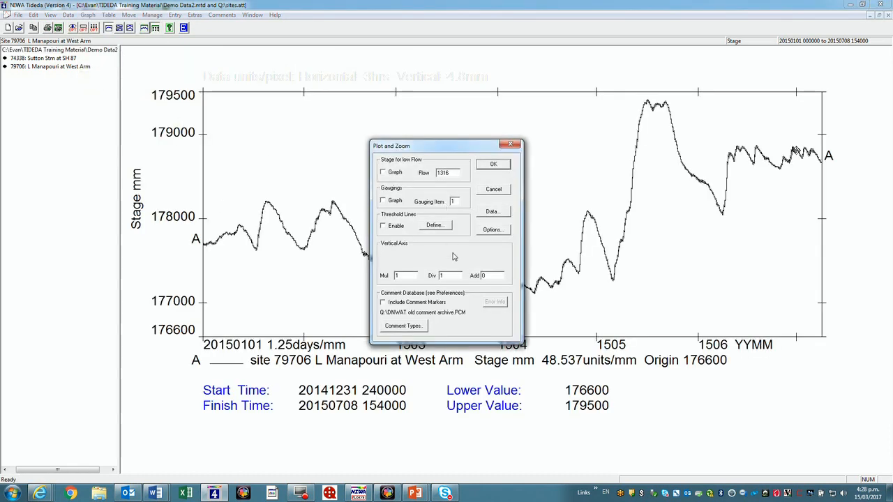
click(492, 211)
click(448, 274)
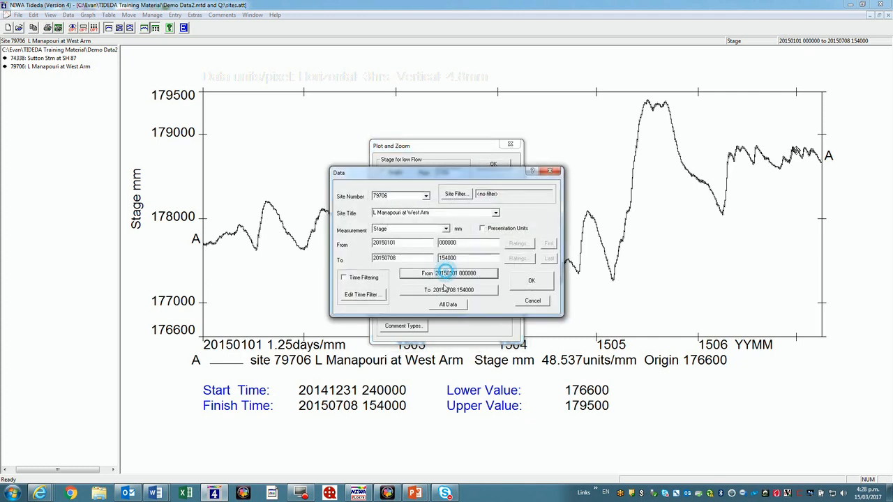
click(529, 282)
click(497, 168)
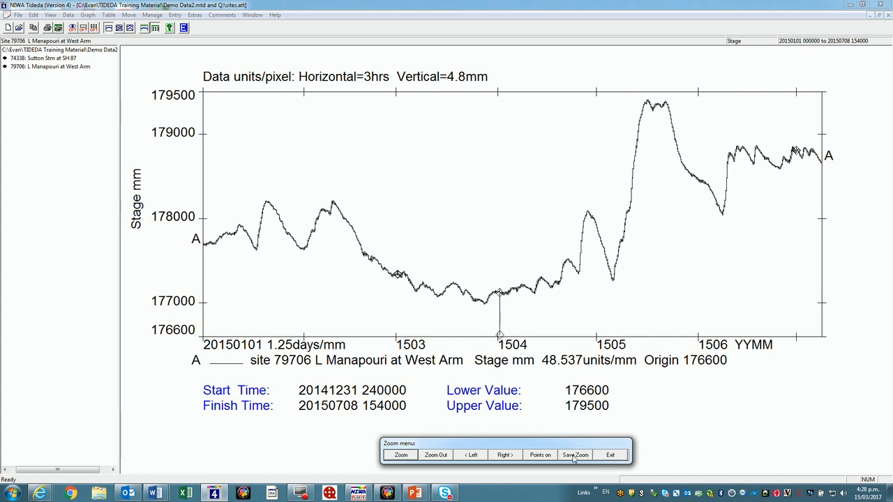
click(401, 455)
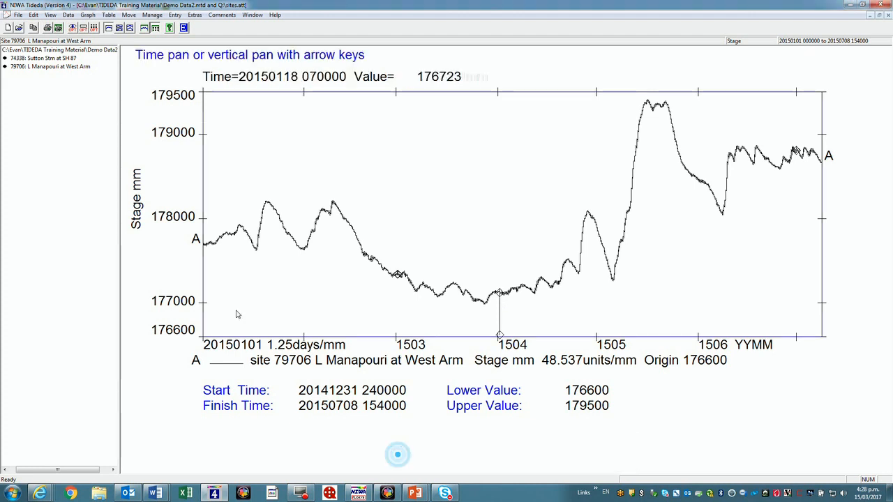
click(200, 274)
click(490, 293)
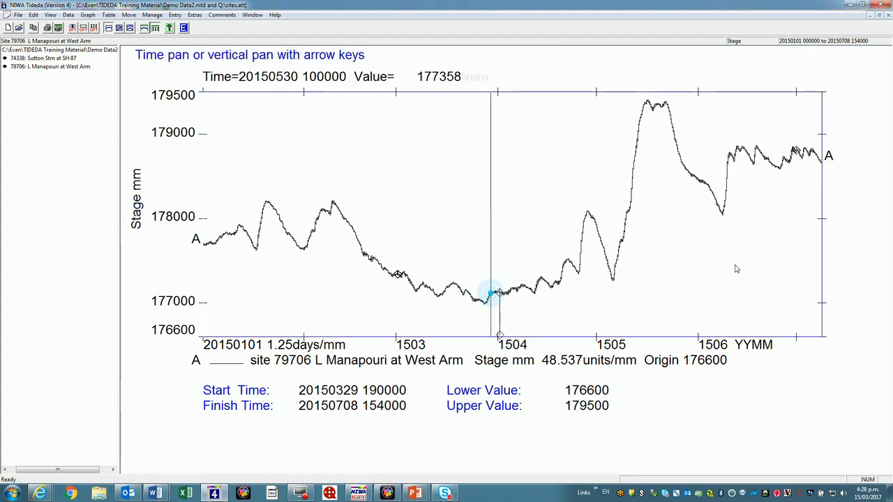
click(817, 265)
click(510, 296)
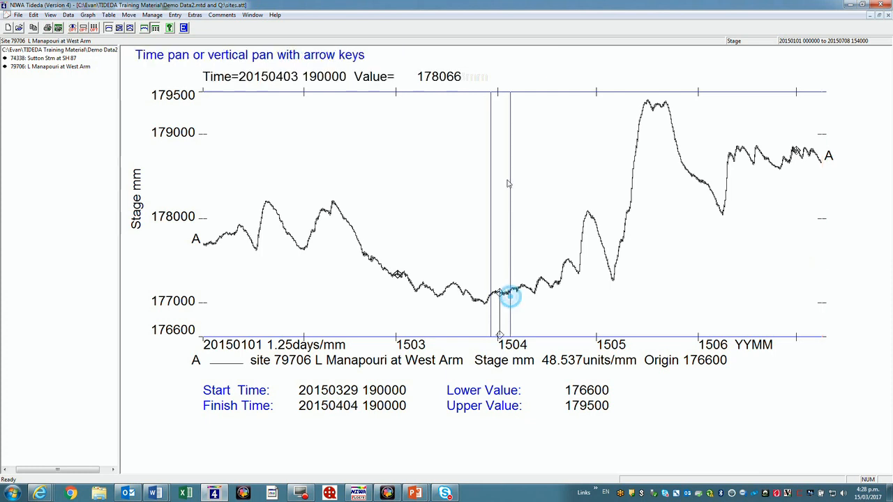
click(505, 92)
click(499, 279)
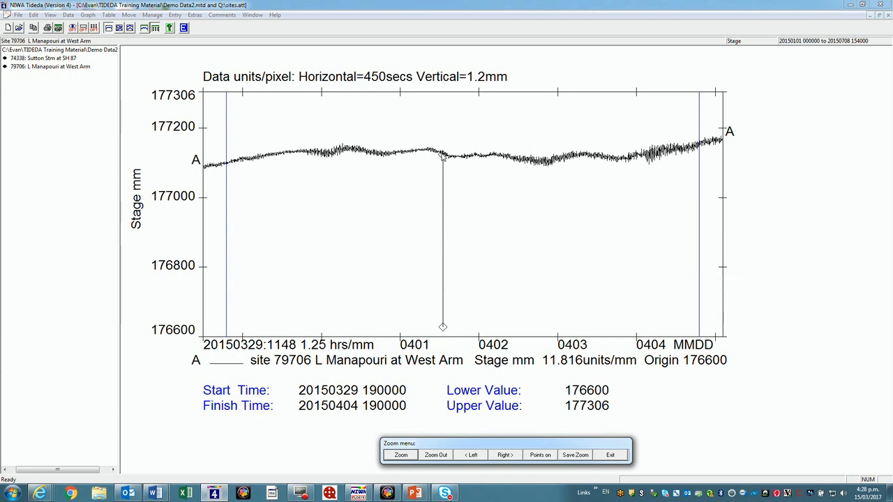
click(401, 455)
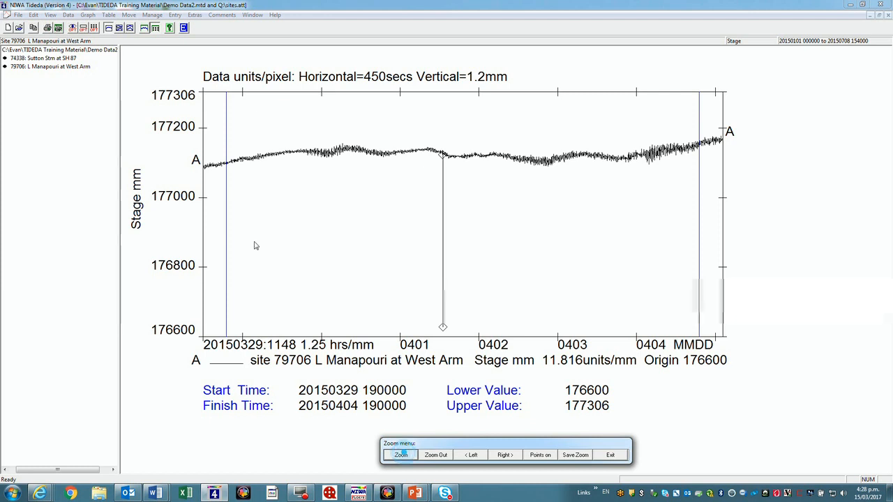
click(225, 218)
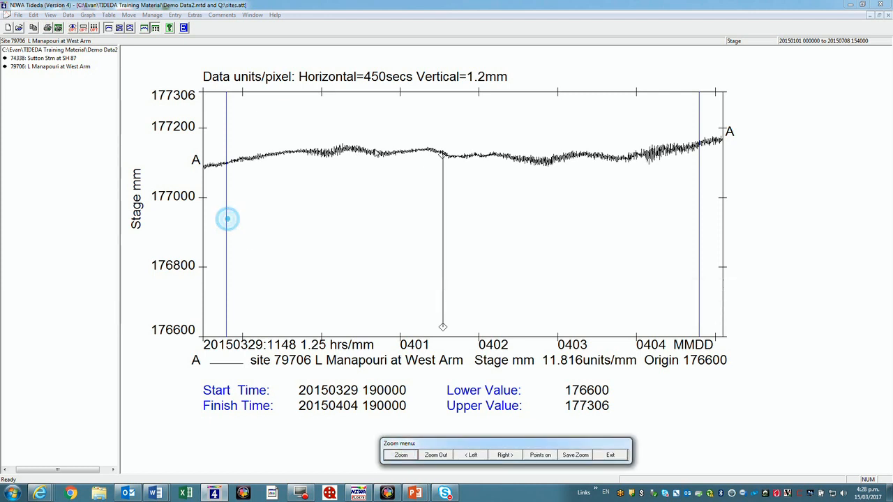
click(399, 454)
click(225, 230)
click(409, 175)
click(700, 213)
click(484, 198)
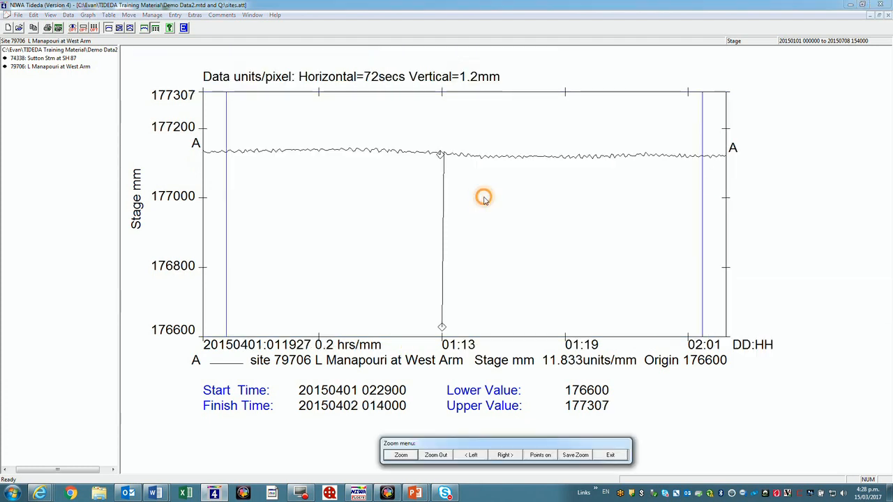
Show the individual data points around the spike and save the zoomed period as the current plot parameters
click(541, 454)
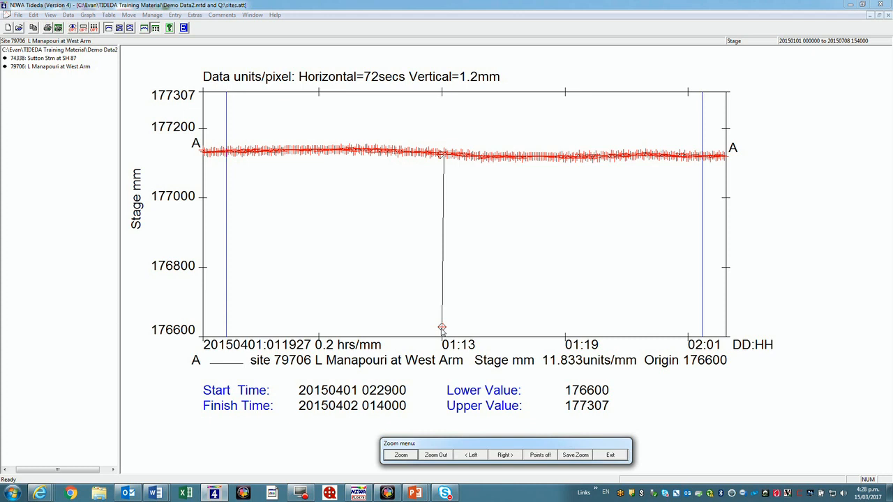
click(575, 455)
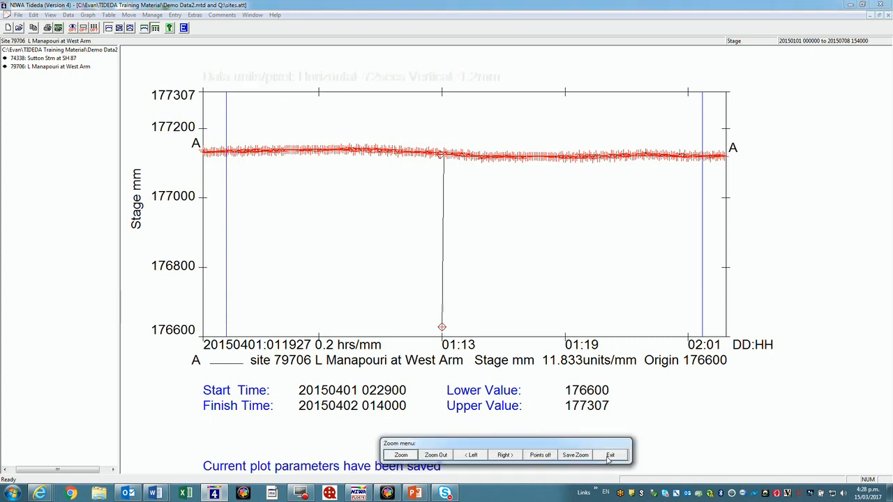
click(609, 456)
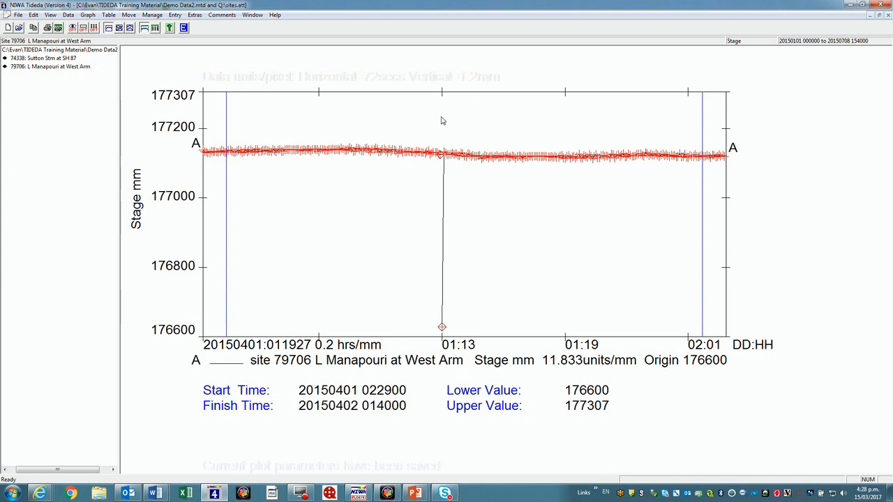
List the first item of the series data for the zoomed period to the list file Evan.txt
click(108, 16)
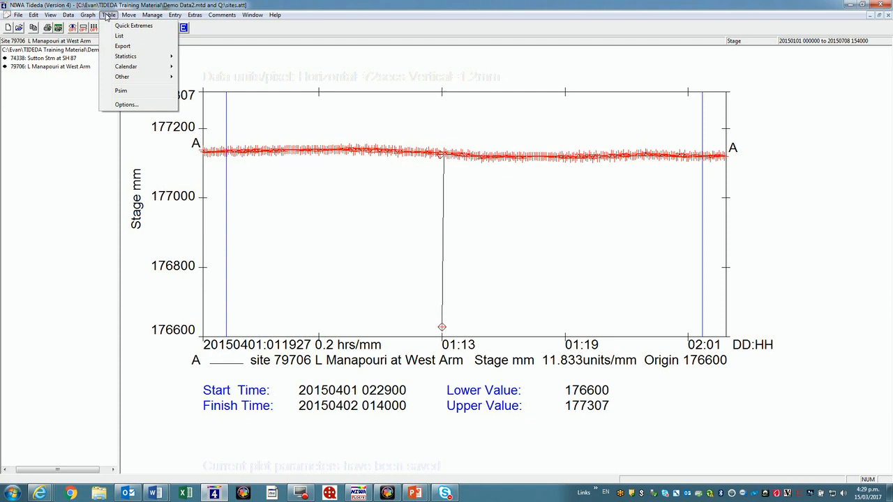
click(118, 38)
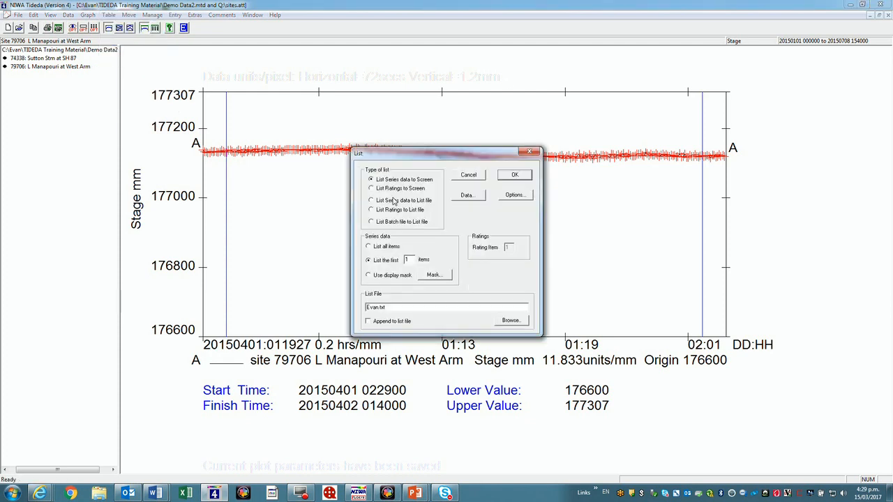
click(372, 200)
click(516, 176)
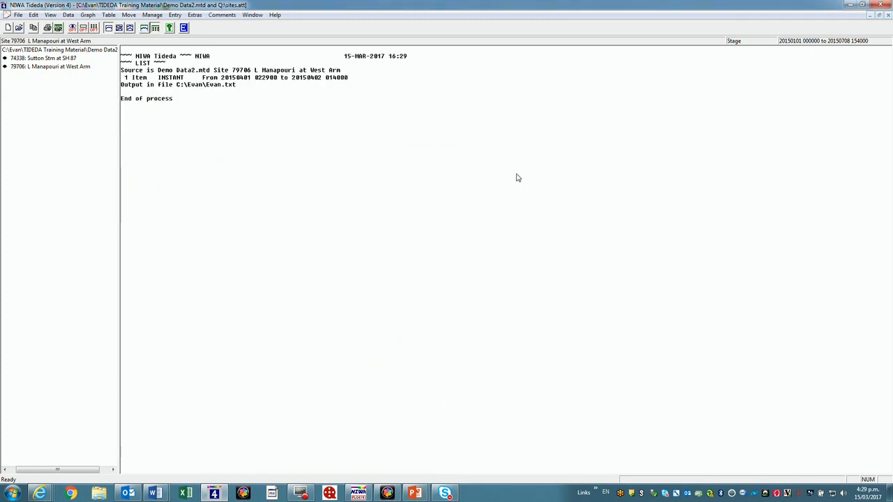
Start a fully specified List to Tideda entry from Evan.txt and open the list file for editing
click(174, 16)
mouse_move(198, 25)
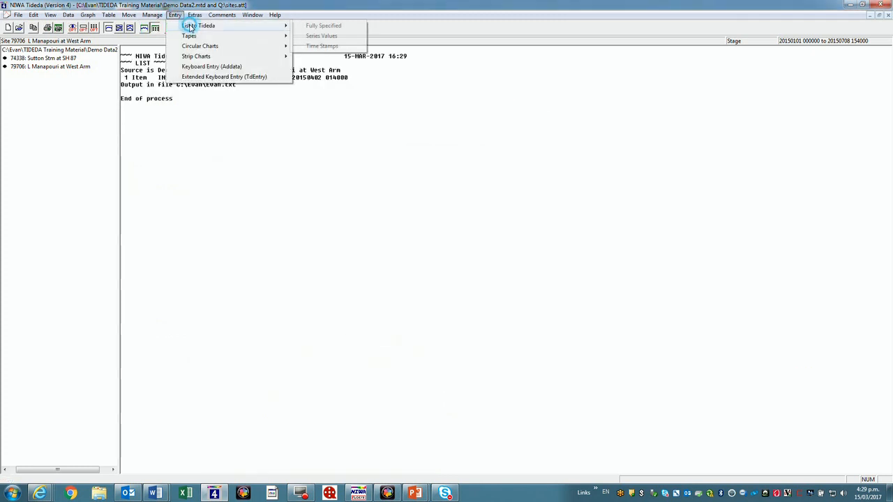
click(320, 26)
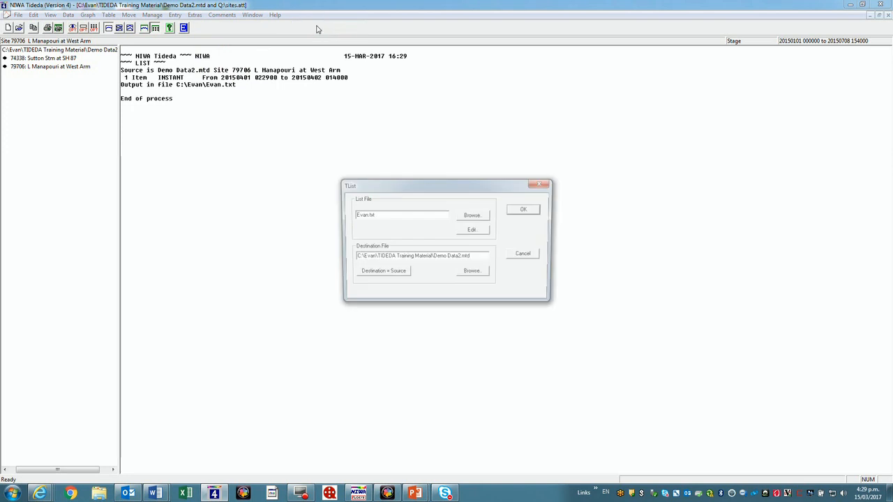
click(475, 231)
click(476, 231)
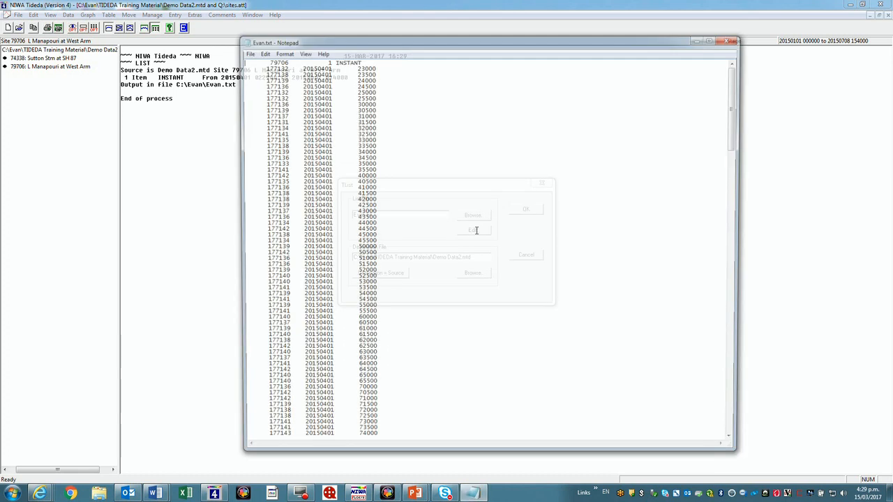
drag(734, 105, 726, 236)
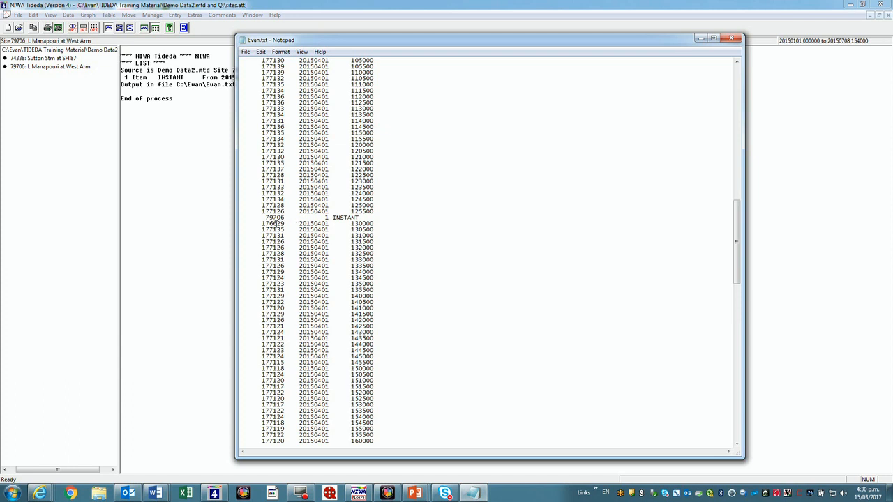
key(Delete)
key(Delete)
text(71)
Save the edited Evan.txt and load its data back into Demo Data2.mtd
click(245, 52)
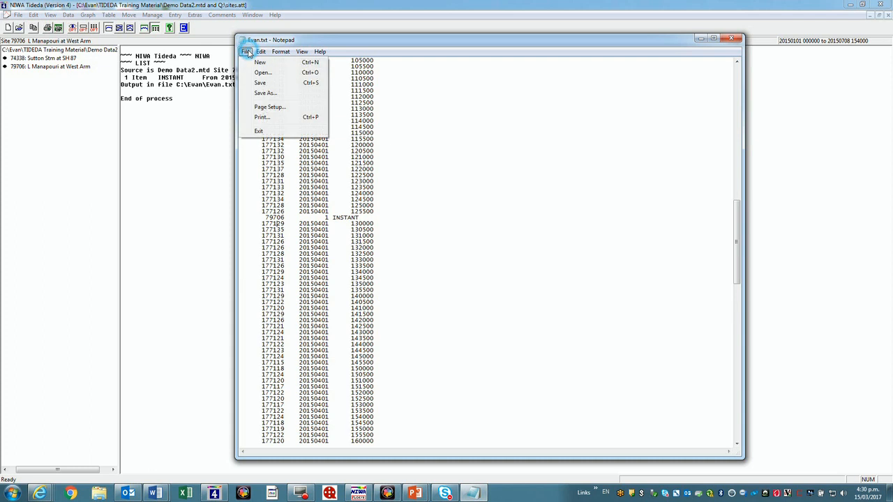
click(260, 82)
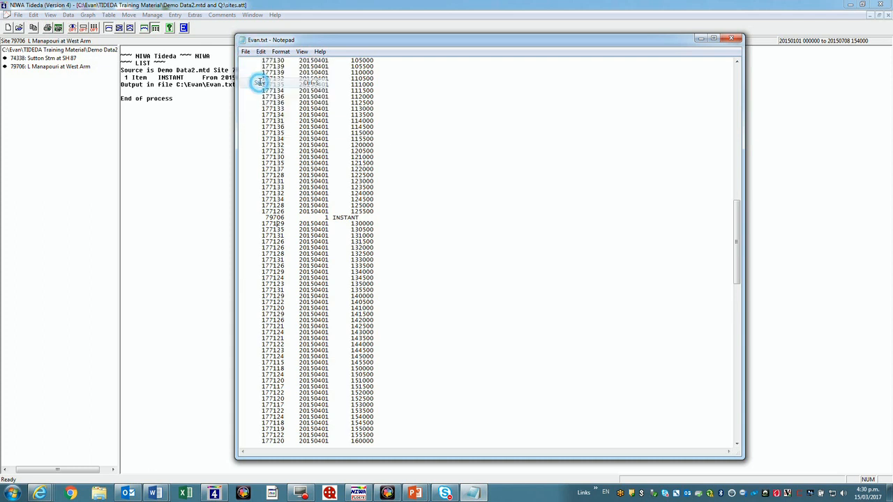
click(731, 38)
click(531, 211)
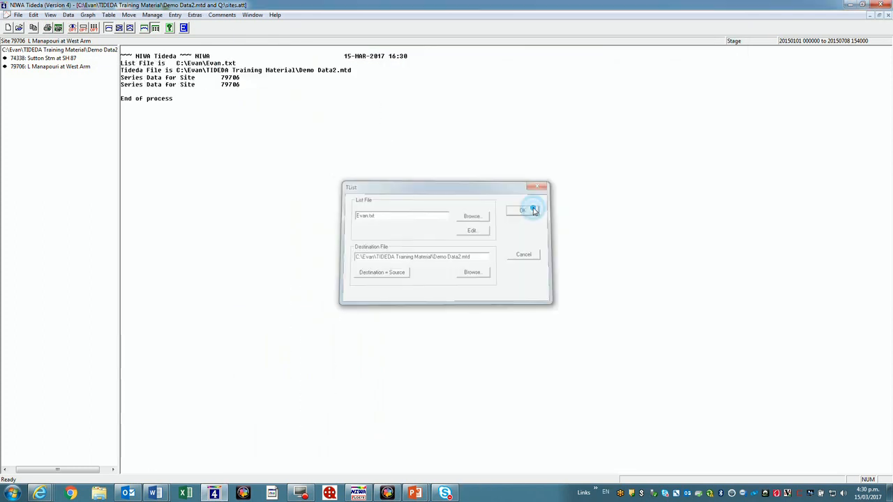
click(88, 15)
click(106, 78)
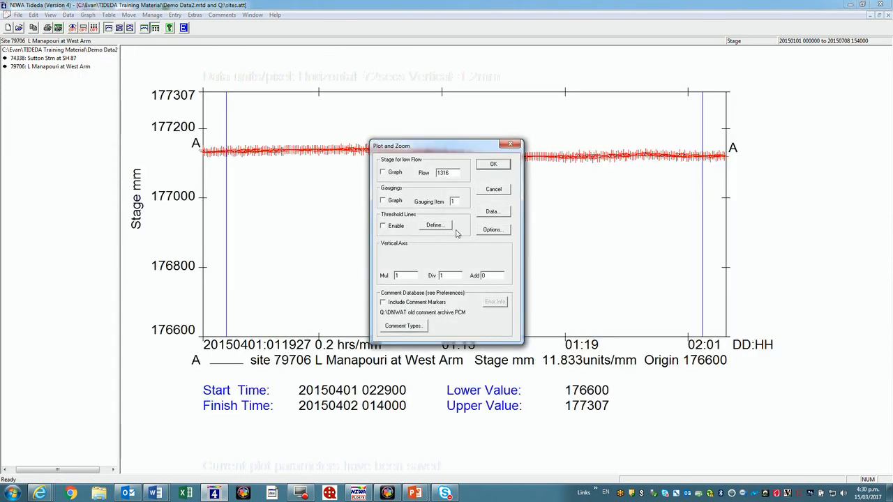
click(492, 212)
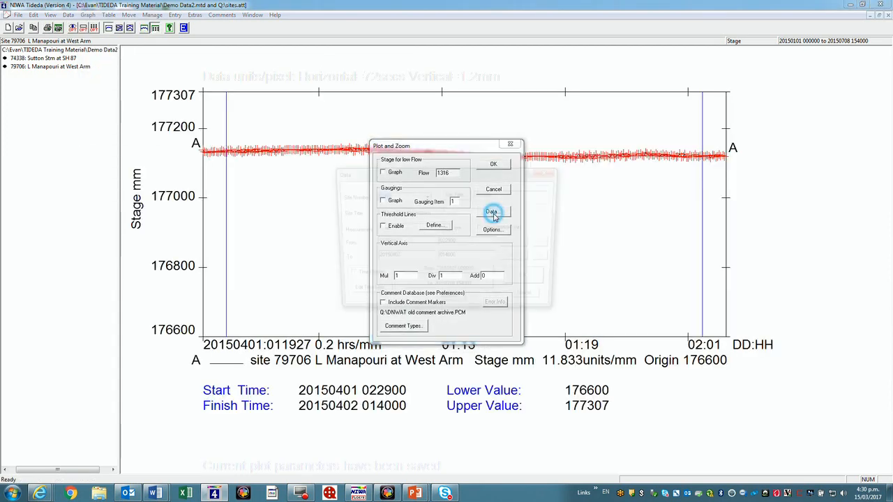
click(450, 289)
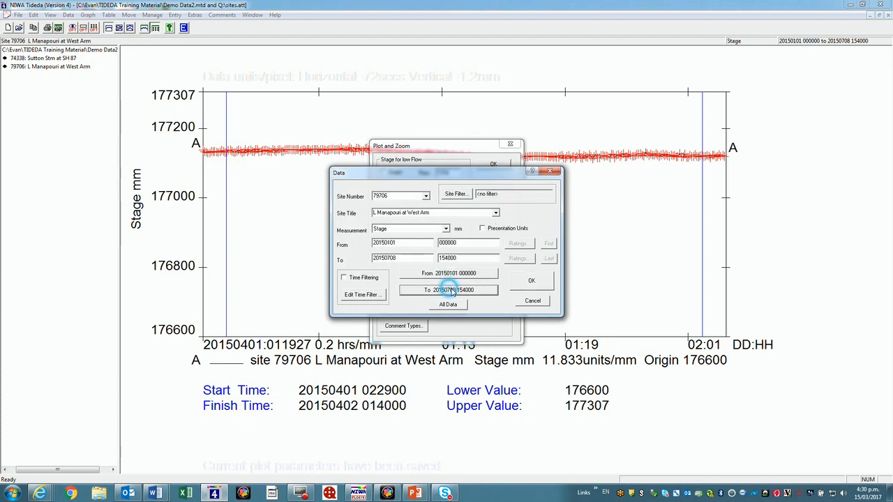
click(530, 281)
click(494, 164)
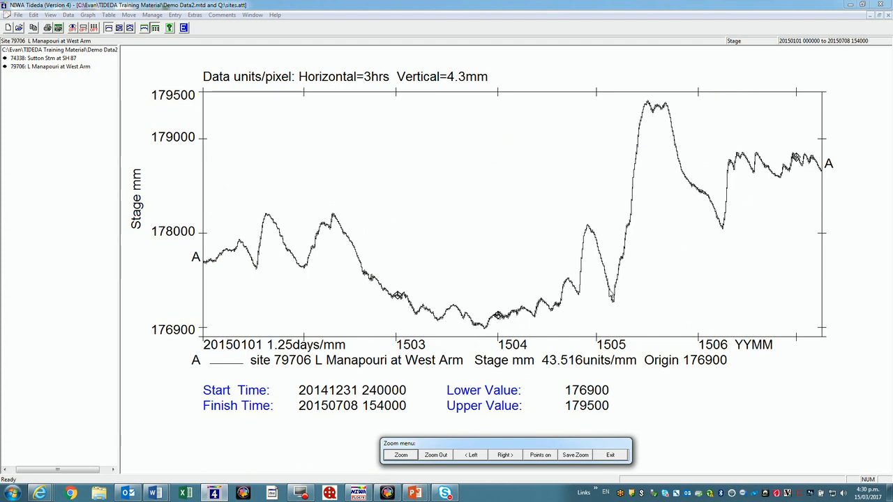
click(611, 455)
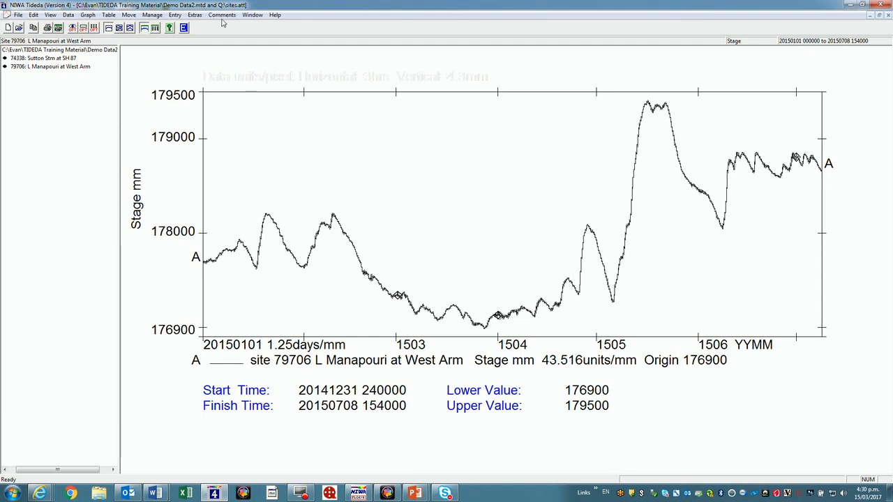
Delete all the listed 5-minute gaps from the data for site 79706
click(154, 16)
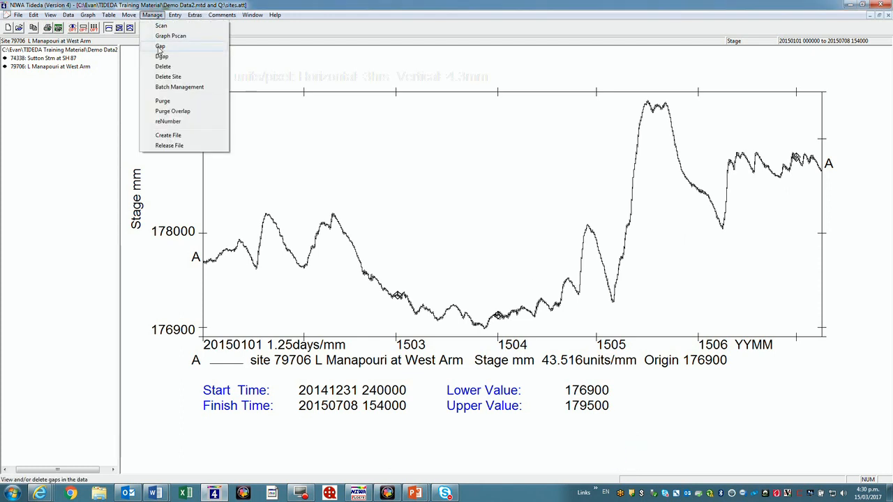
click(159, 48)
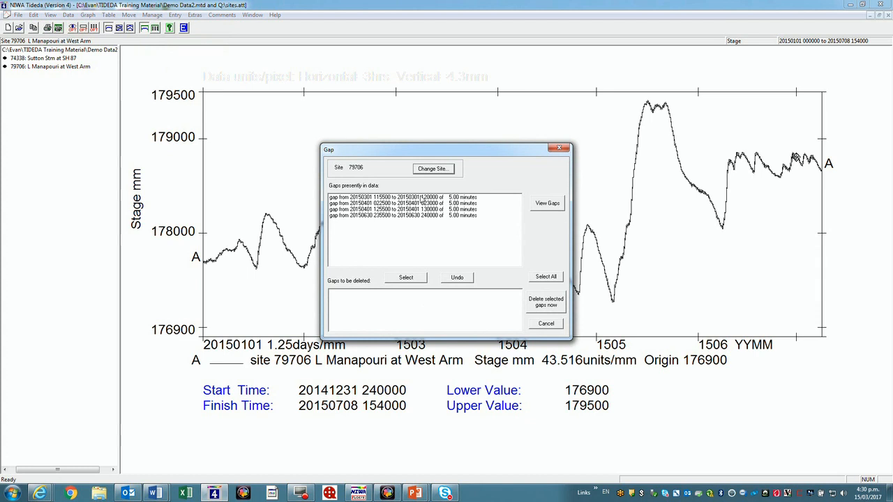
drag(475, 152, 589, 83)
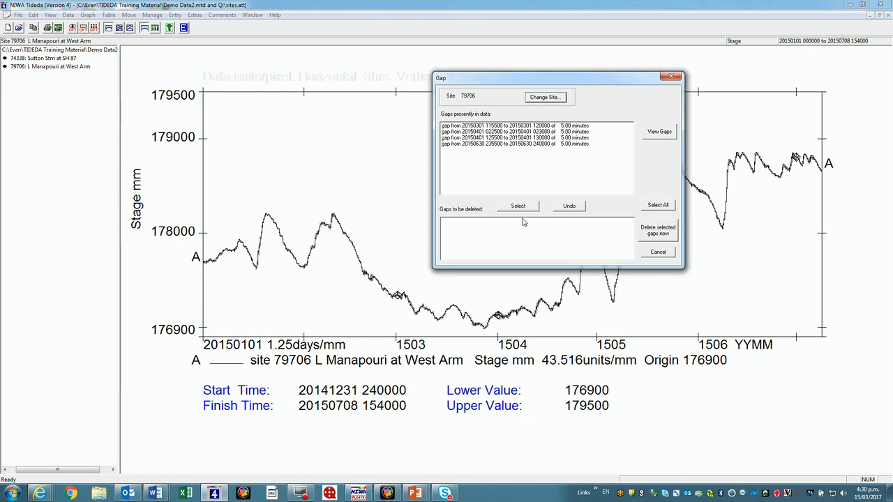
click(660, 205)
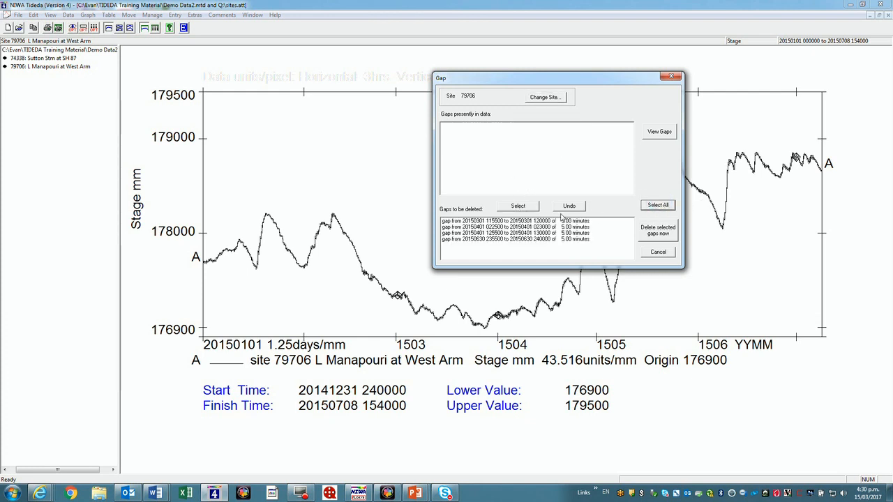
click(665, 234)
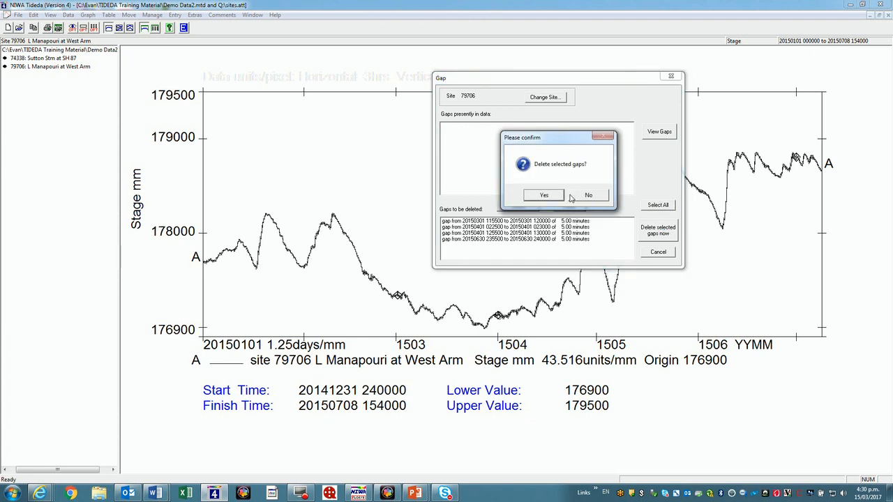
click(546, 196)
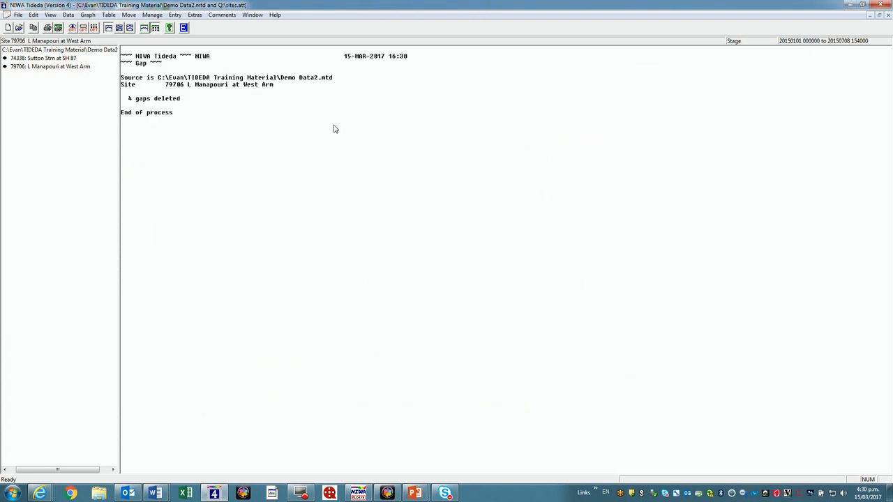
Replot the full stage record with Graph and Zoom to check the data after the gap deletion
click(87, 15)
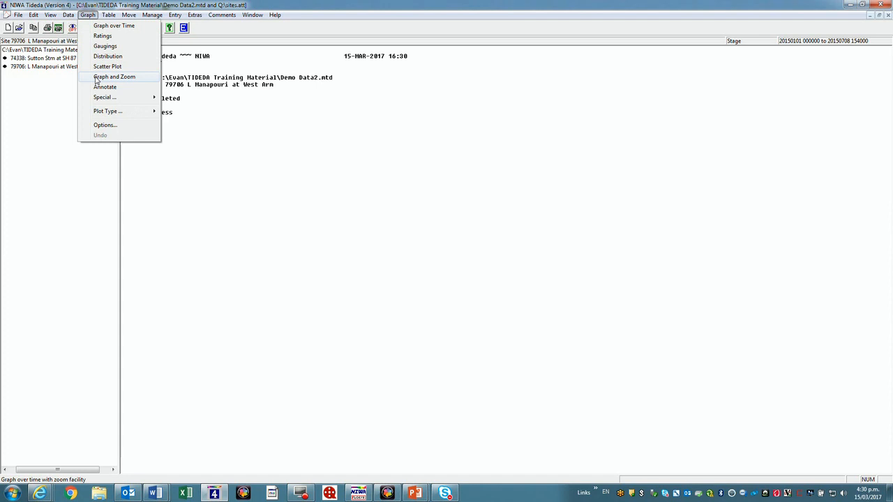
click(101, 79)
click(489, 164)
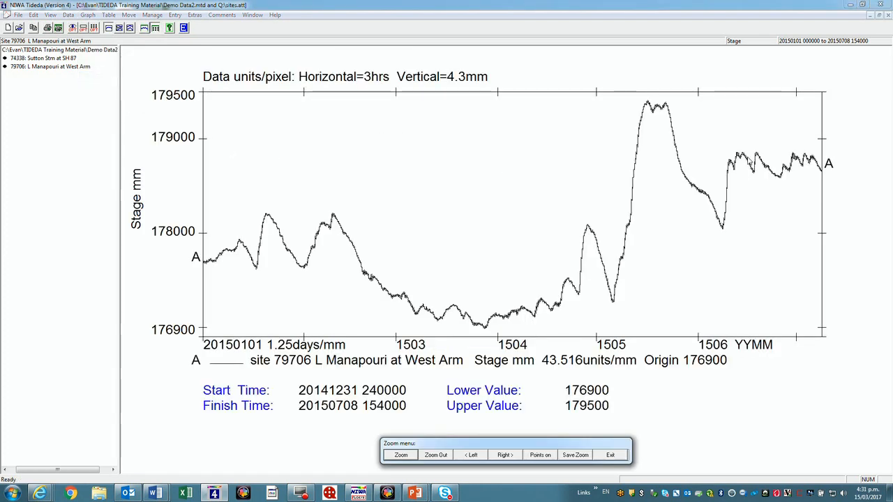